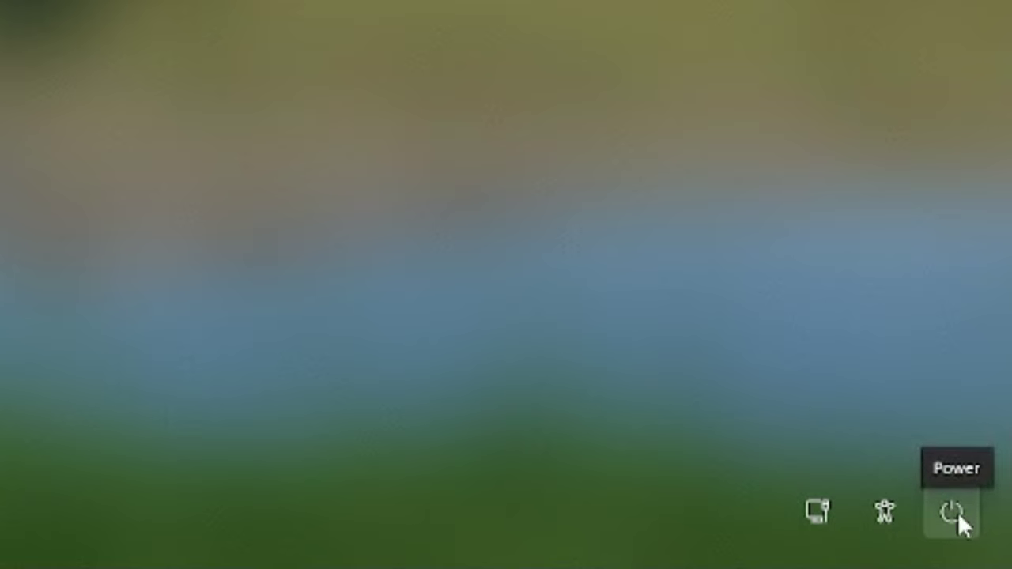
# Restart from the sign-in screen's power menu into recovery options, accepting the restart warning.
pyautogui.click(955, 514)
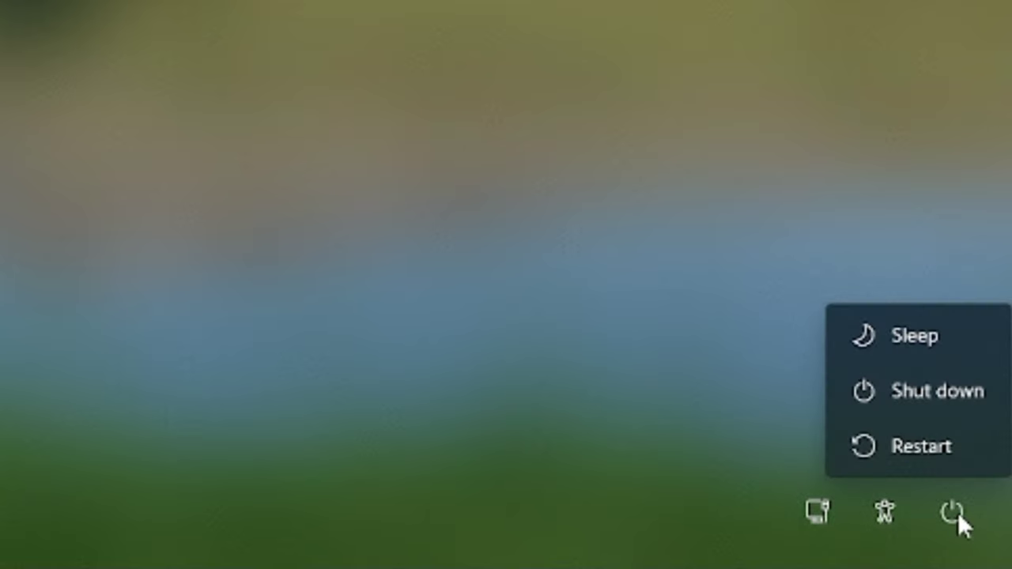
pyautogui.click(926, 456)
pyautogui.click(882, 423)
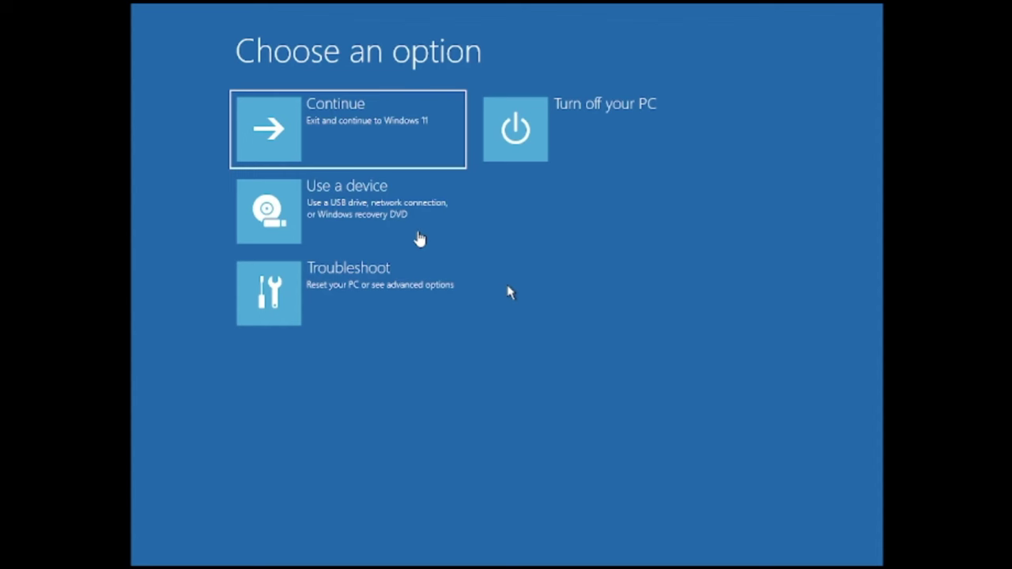
# Open Command Prompt via Troubleshoot > Advanced options and run regedit.
pyautogui.click(378, 291)
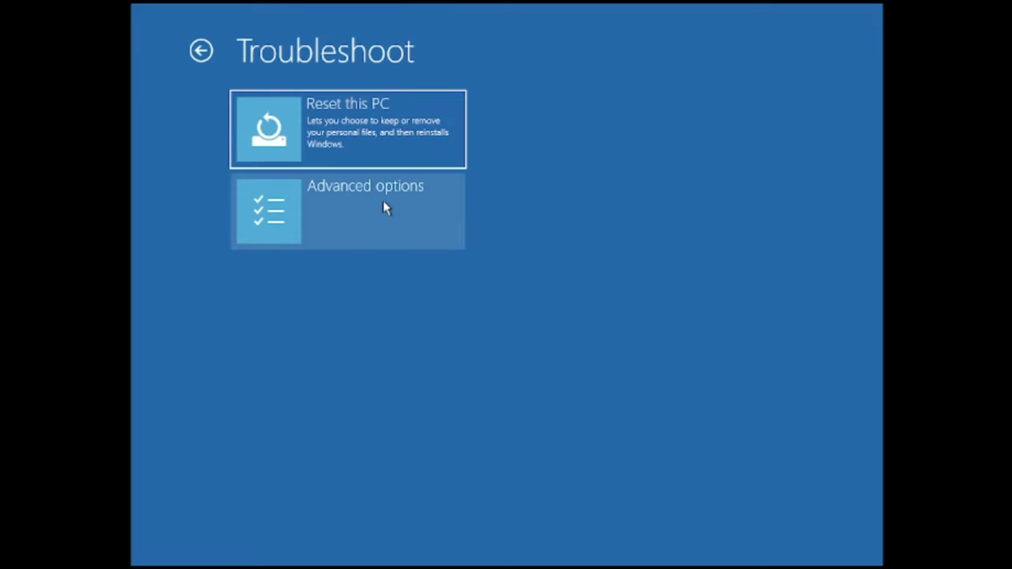
pyautogui.click(361, 196)
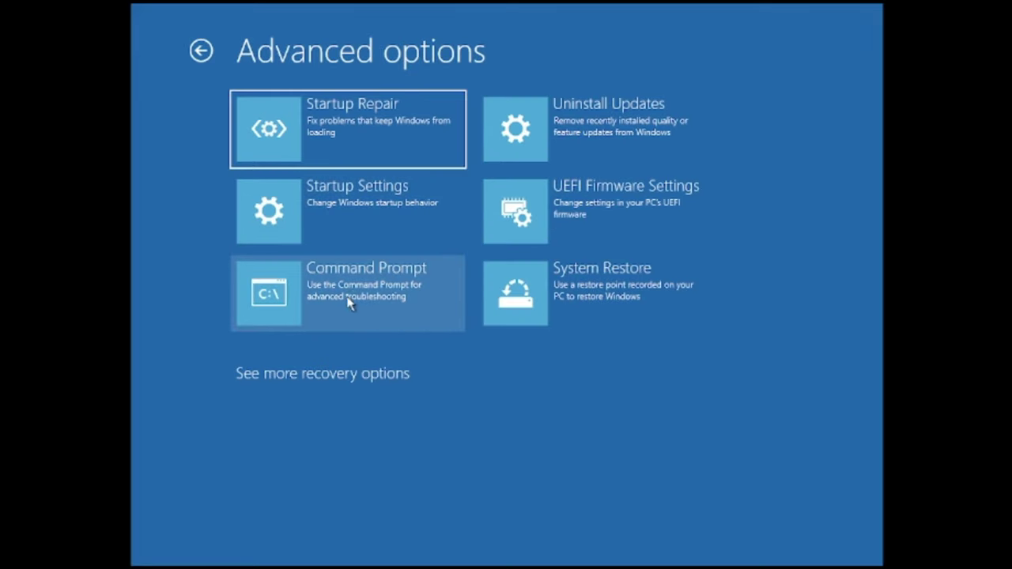
pyautogui.click(360, 288)
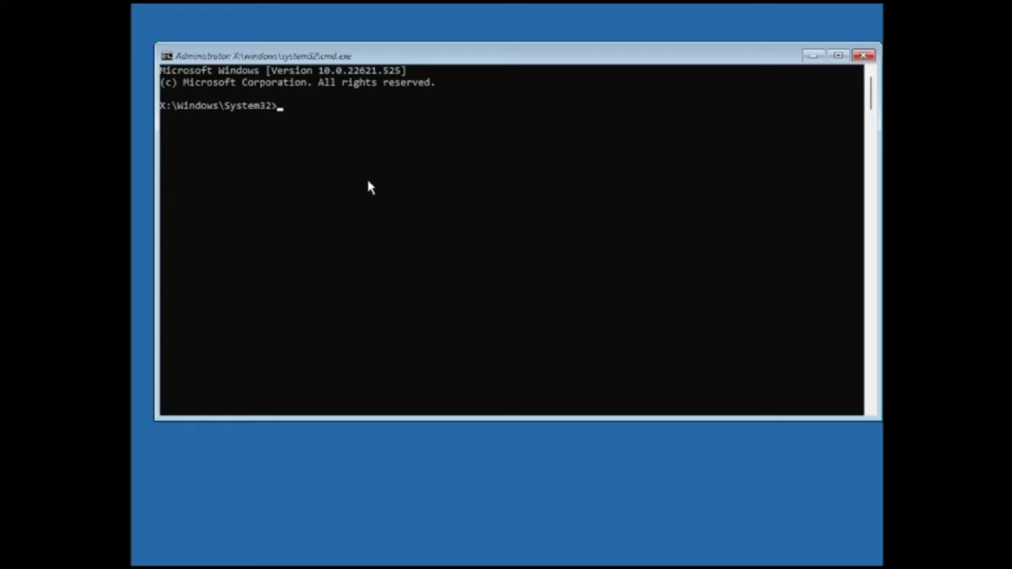
pyautogui.write('regedit')
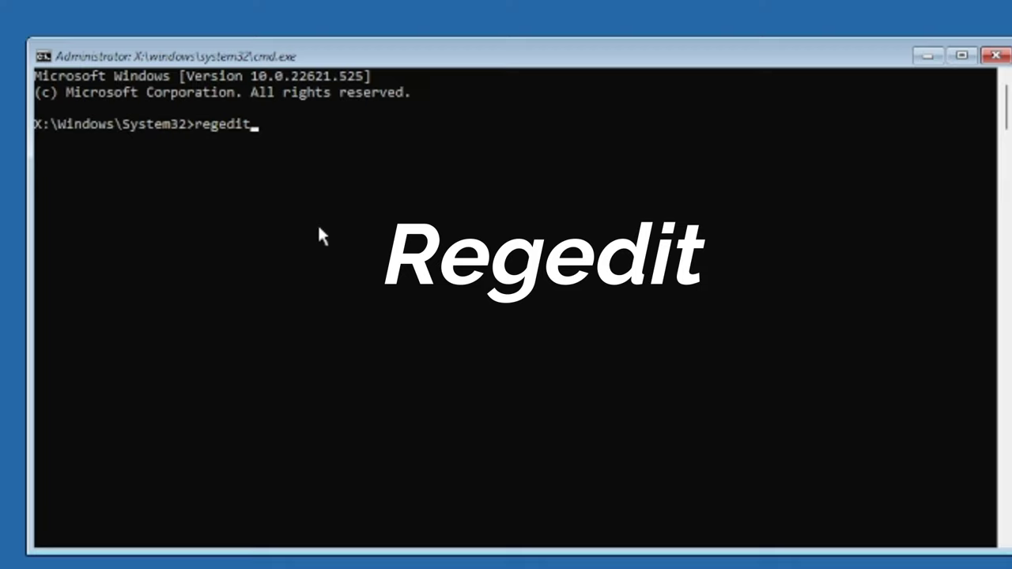
pyautogui.press('Return')
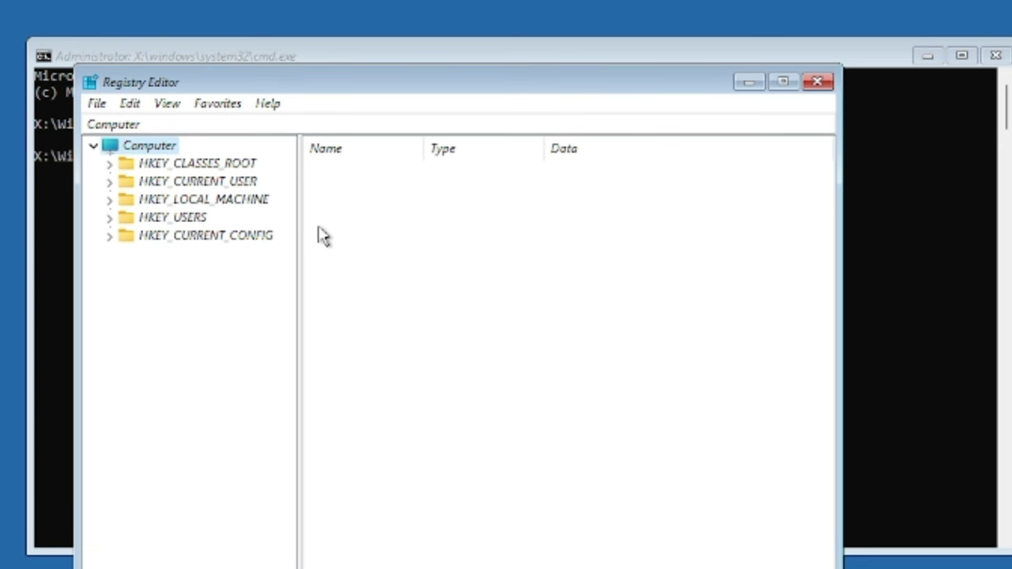
# Start File > Load Hive with HKEY_LOCAL_MACHINE selected.
pyautogui.click(225, 202)
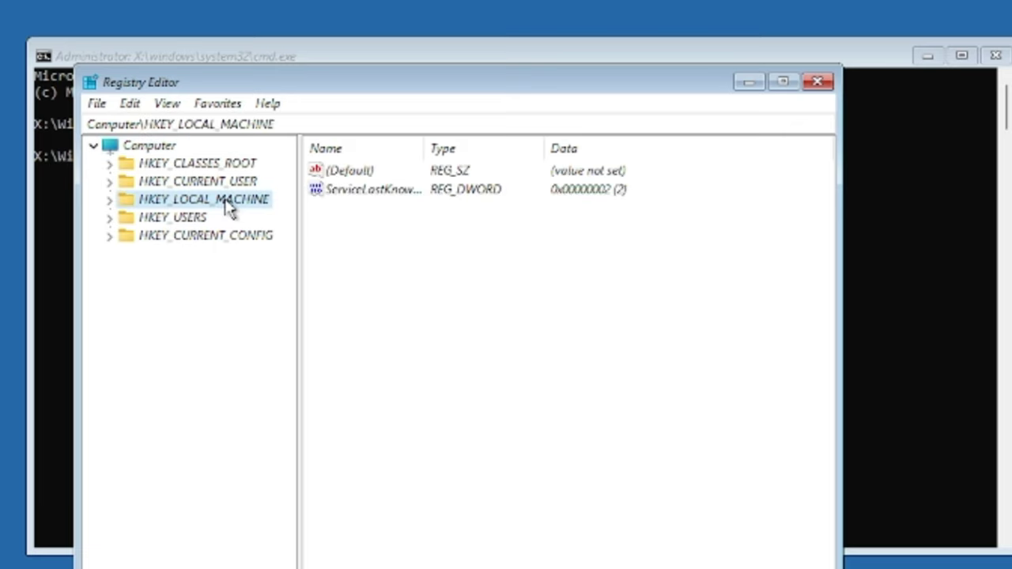
pyautogui.click(96, 103)
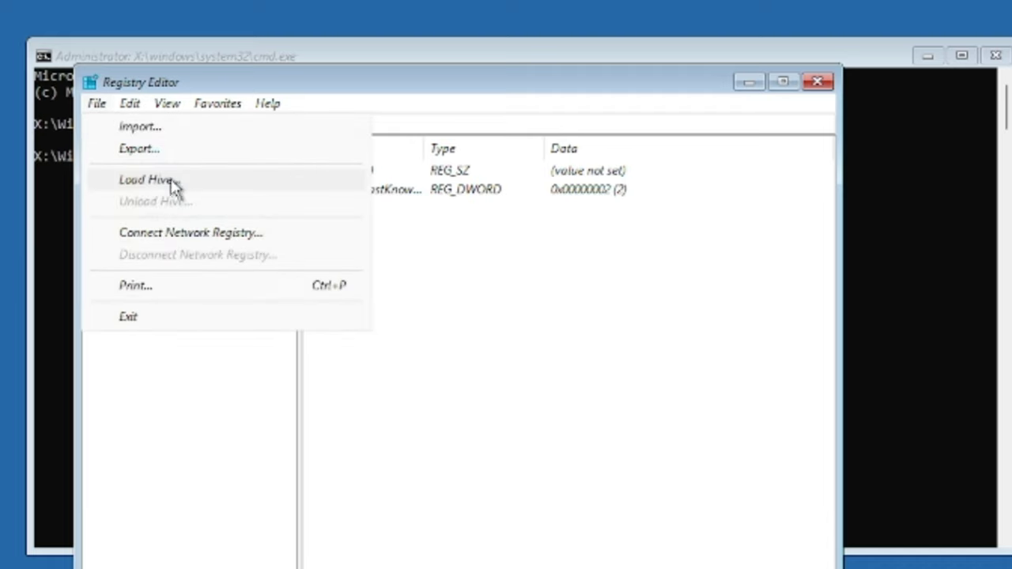
pyautogui.click(172, 182)
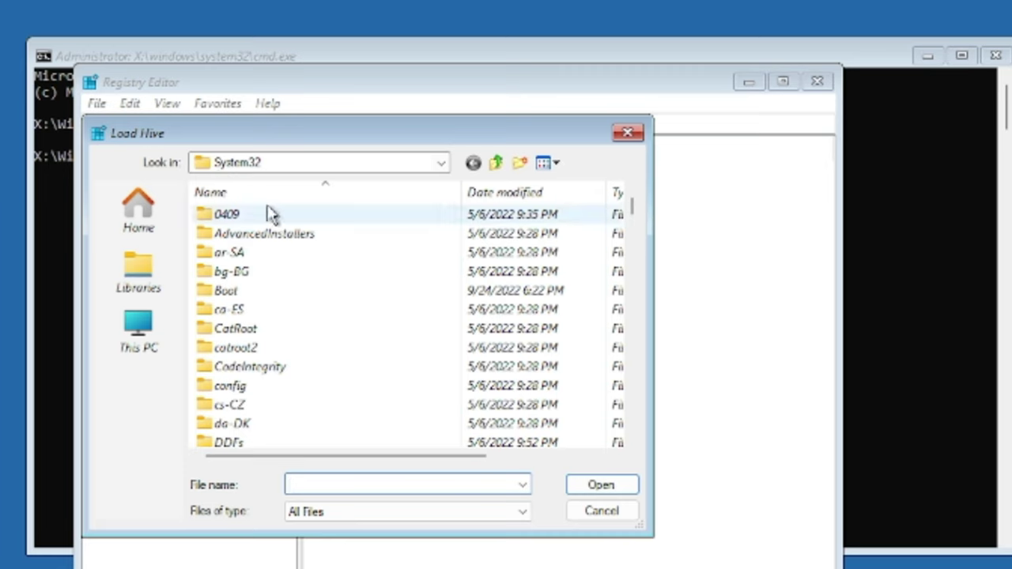
# Browse the load dialog to C:\Windows\System32.
pyautogui.click(156, 332)
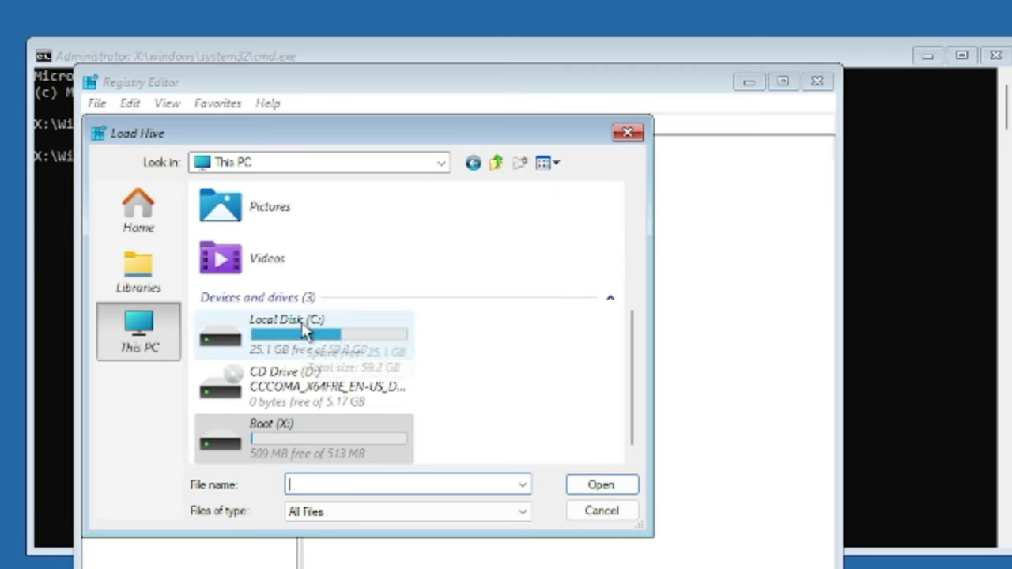
pyautogui.doubleClick(294, 328)
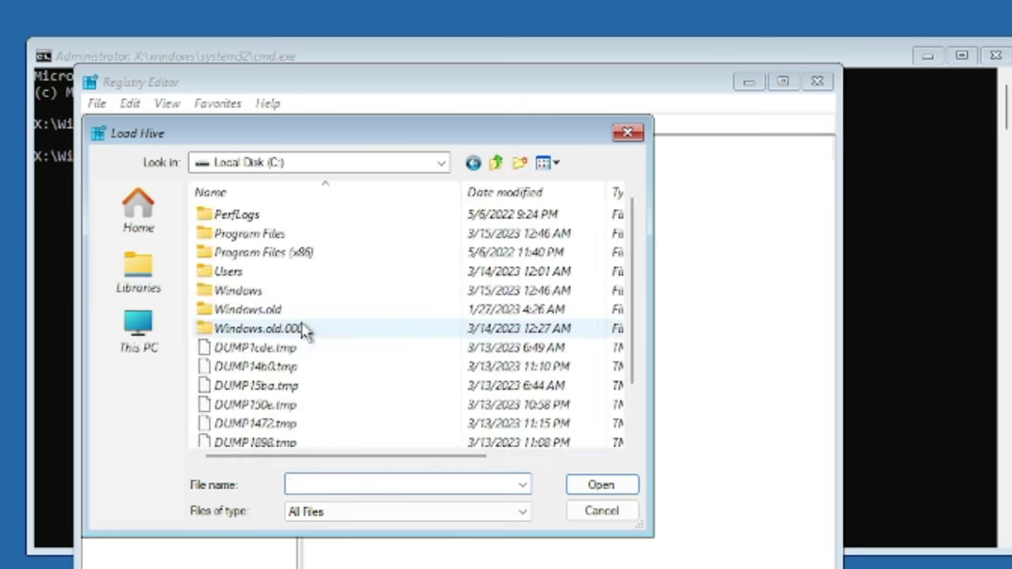
pyautogui.doubleClick(254, 293)
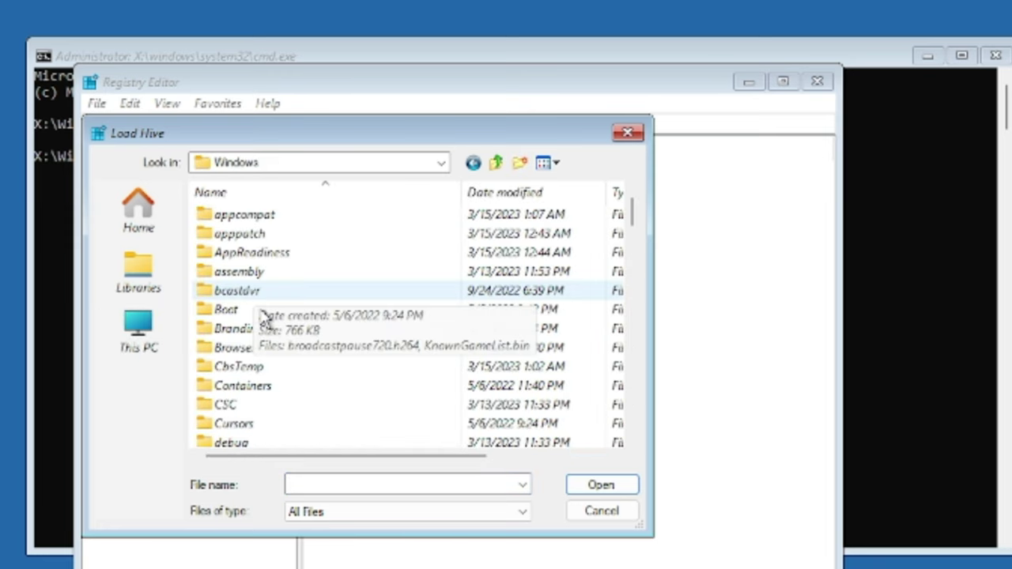
pyautogui.scroll(-5, 261, 316)
pyautogui.scroll(-2, 265, 333)
pyautogui.scroll(-2, 268, 332)
pyautogui.scroll(-2, 266, 332)
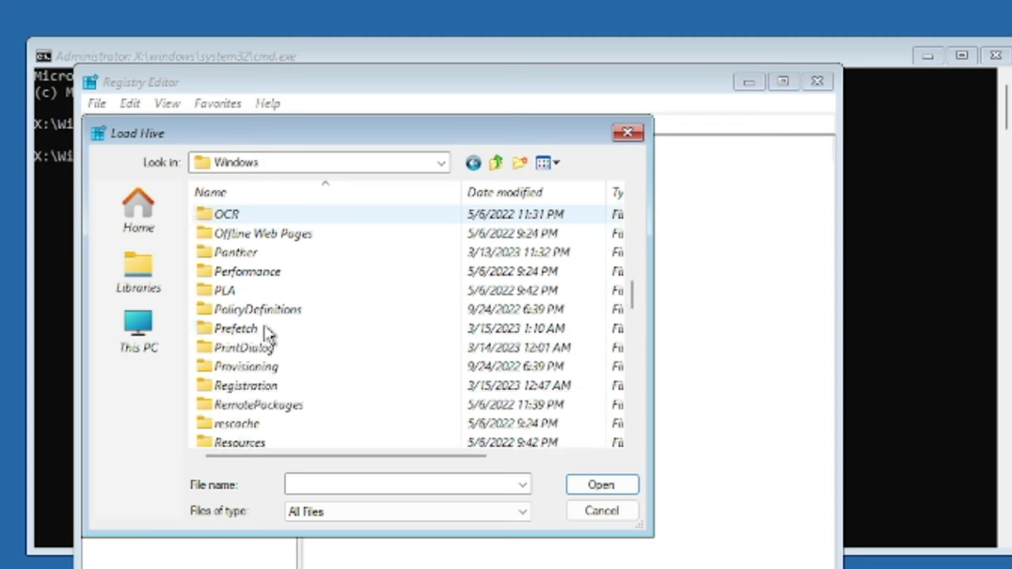
pyautogui.scroll(-3, 266, 332)
pyautogui.scroll(-4, 266, 332)
pyautogui.doubleClick(266, 332)
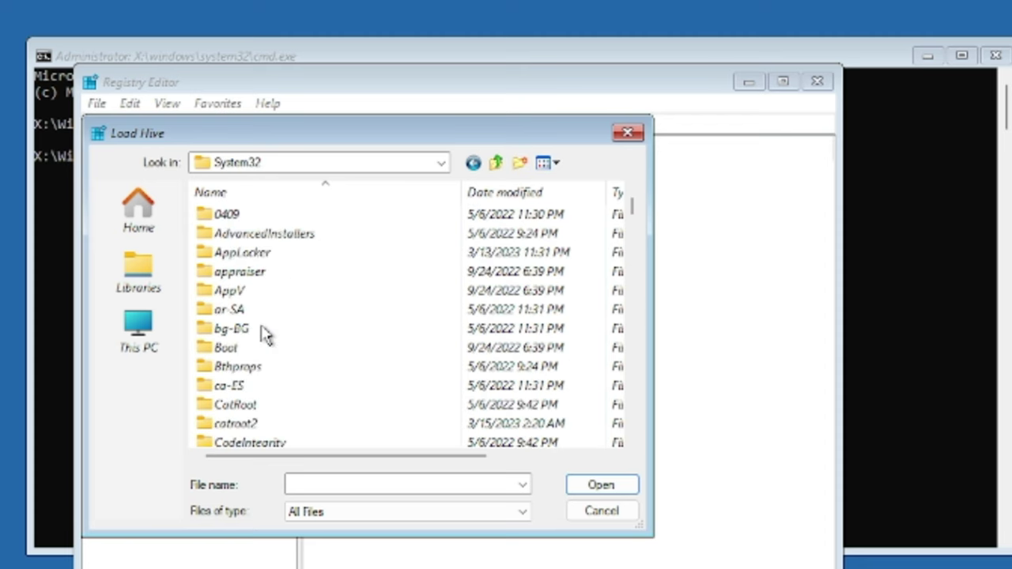
pyautogui.click(262, 330)
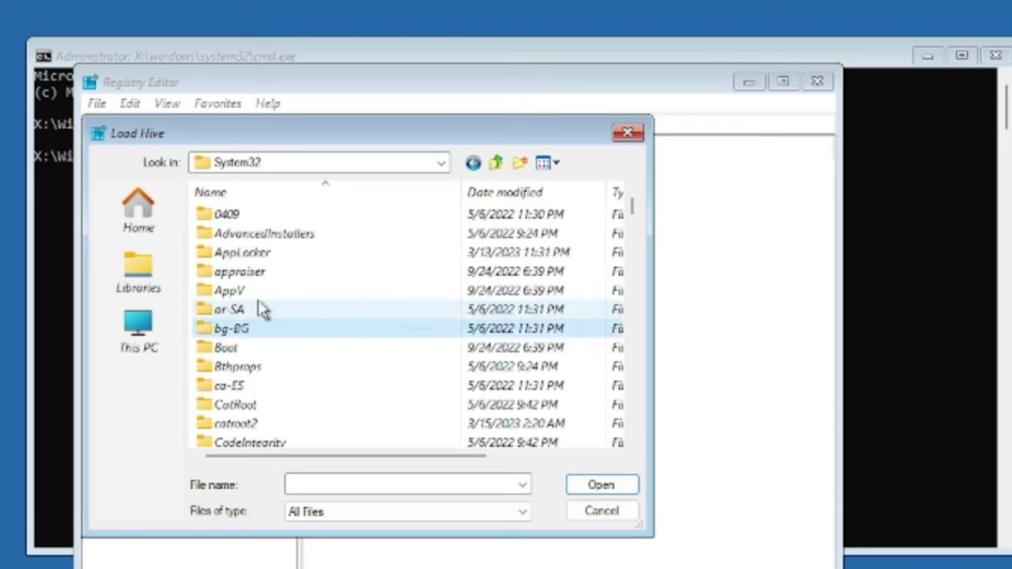
pyautogui.moveTo(229, 309)
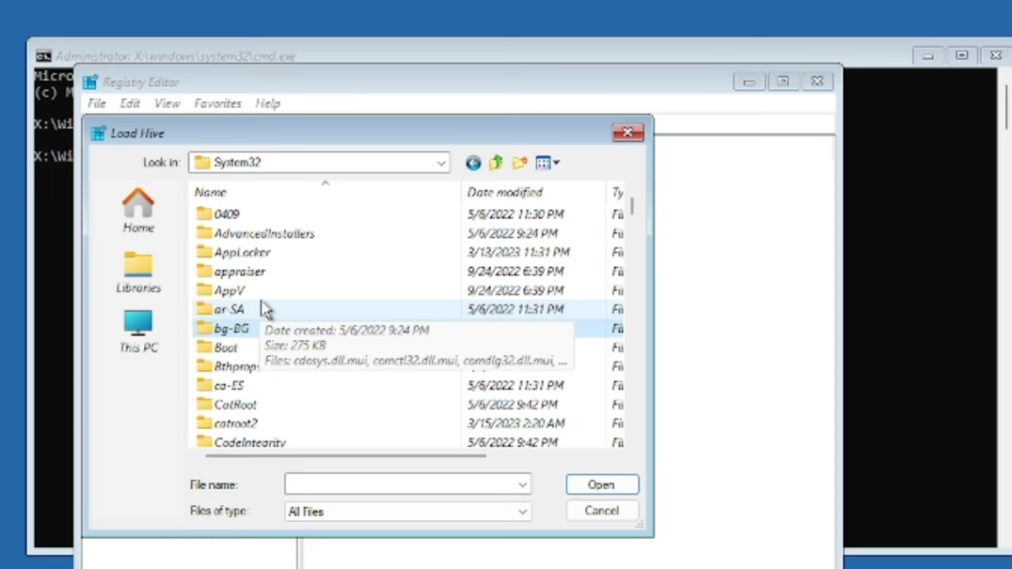
# Open the config folder and choose the SOFTWARE hive file.
pyautogui.scroll(-2, 264, 308)
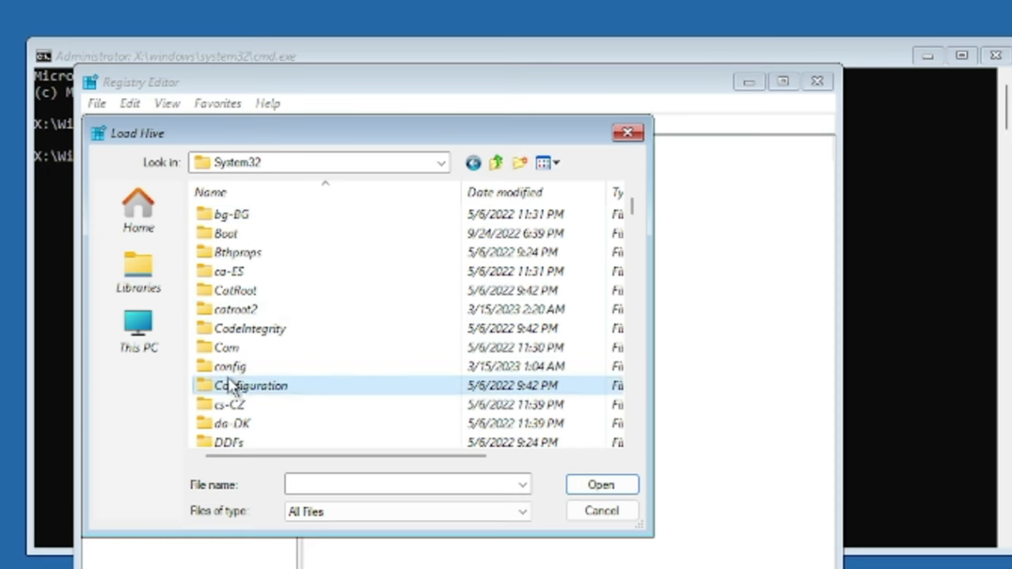
pyautogui.doubleClick(258, 369)
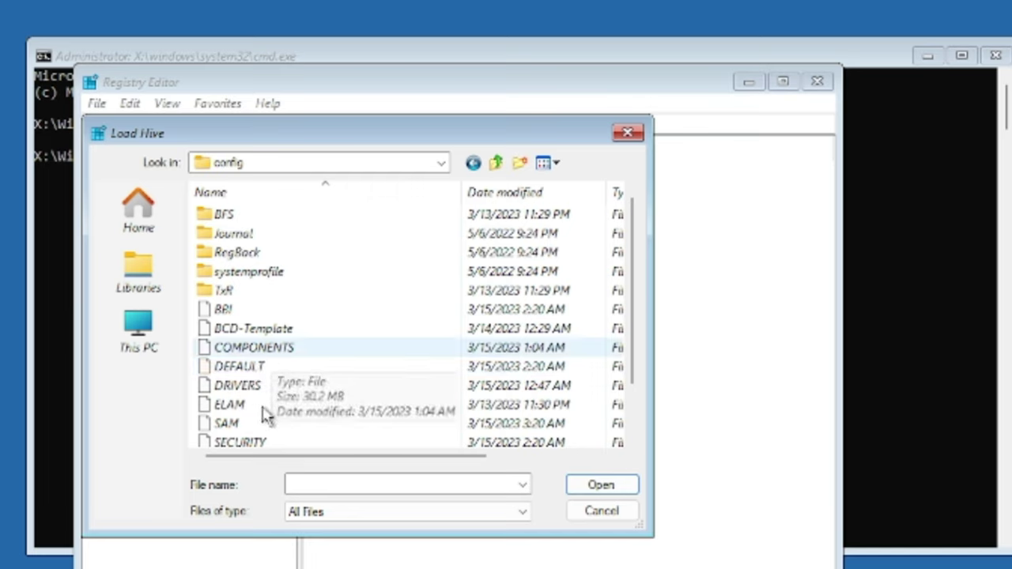
pyautogui.scroll(-1, 273, 391)
pyautogui.click(255, 406)
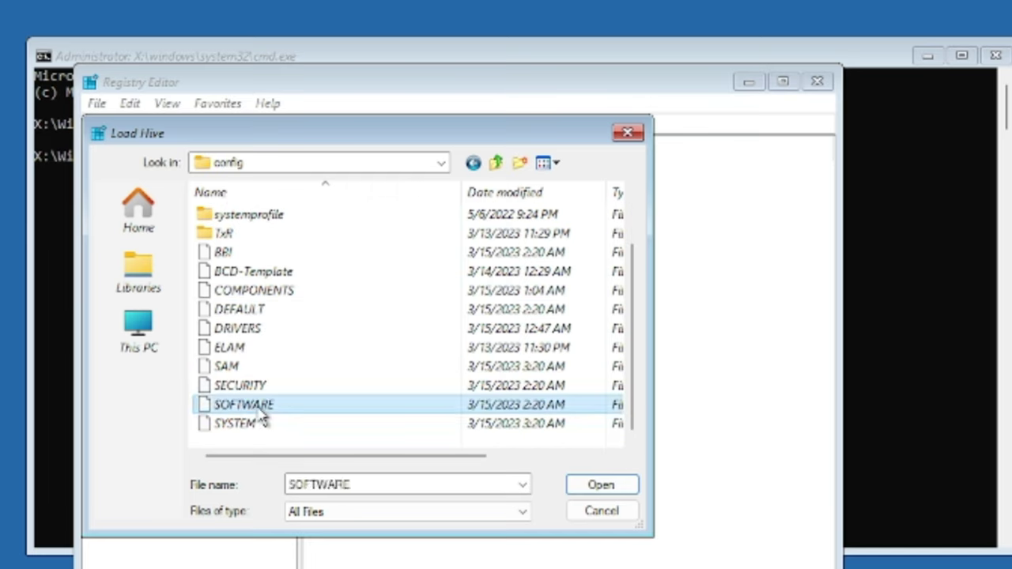
pyautogui.click(600, 486)
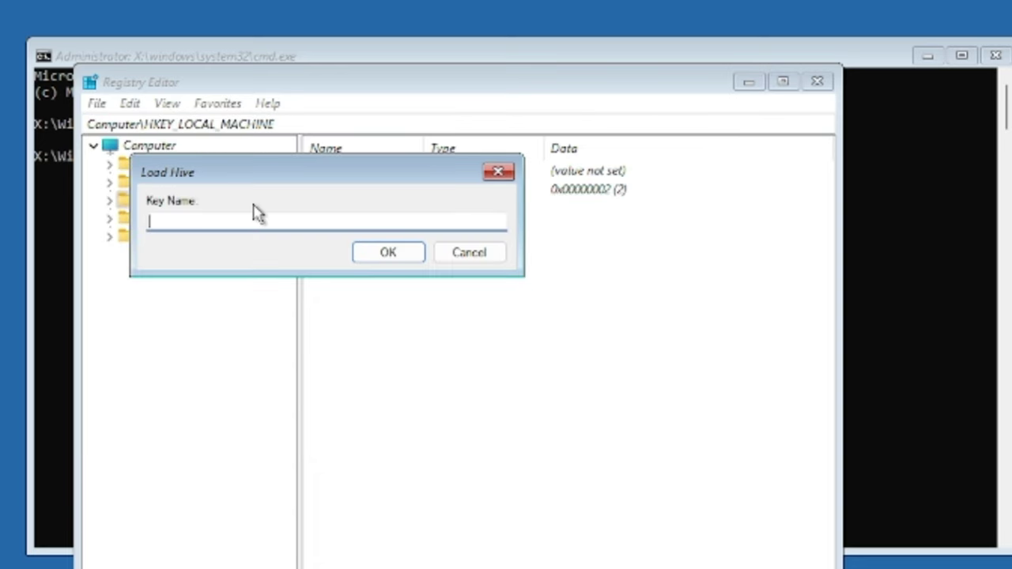
# Name the loaded hive 'msoftware' and expand it under HKEY_LOCAL_MACHINE.
pyautogui.write('msoftware')
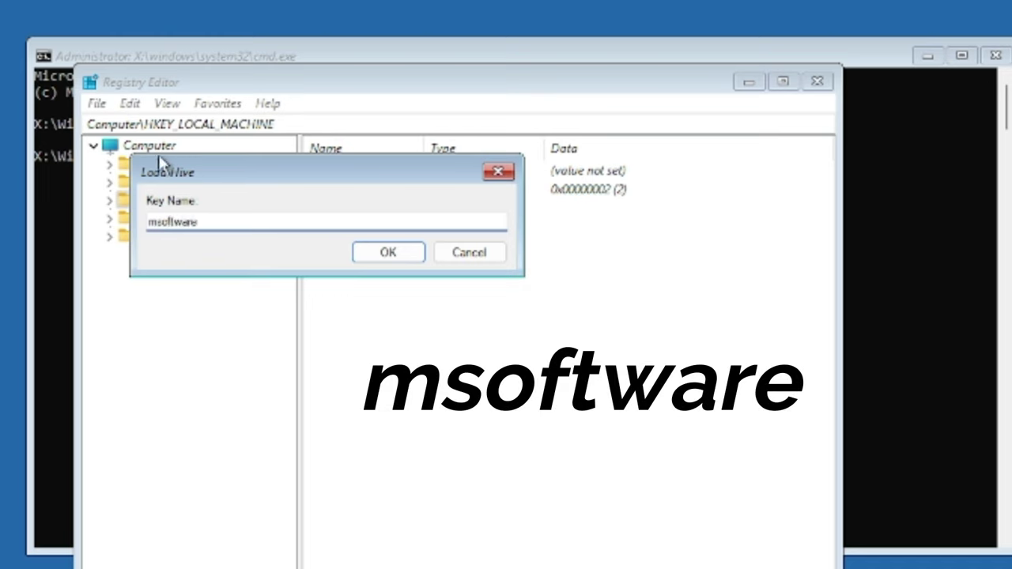
pyautogui.click(389, 255)
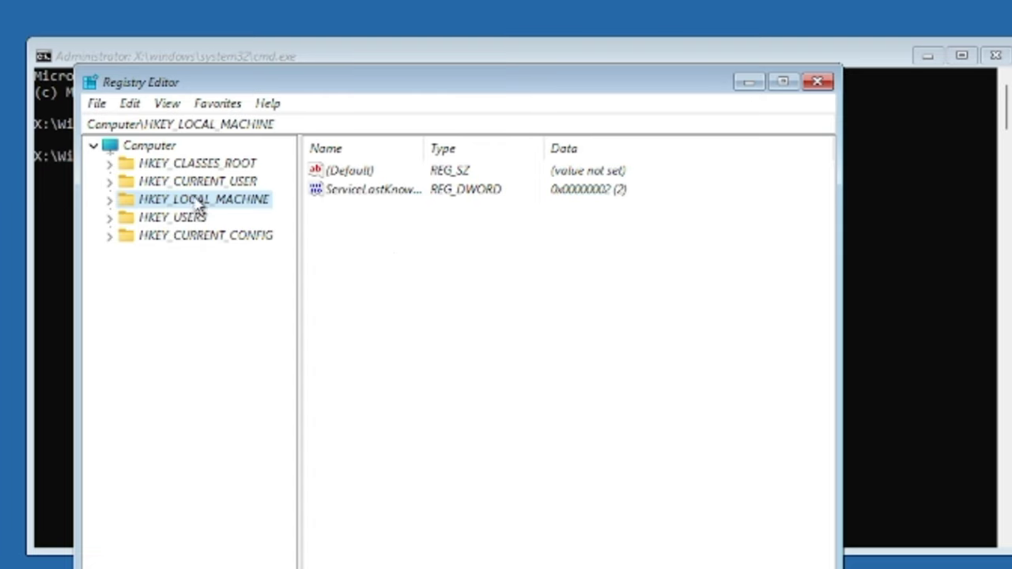
pyautogui.doubleClick(220, 201)
pyautogui.click(182, 253)
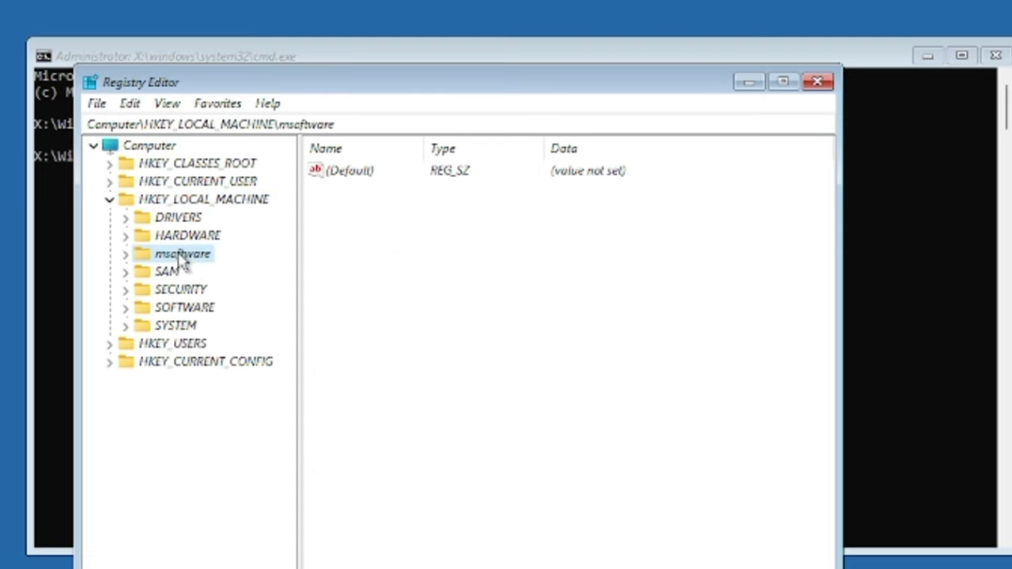
pyautogui.doubleClick(194, 257)
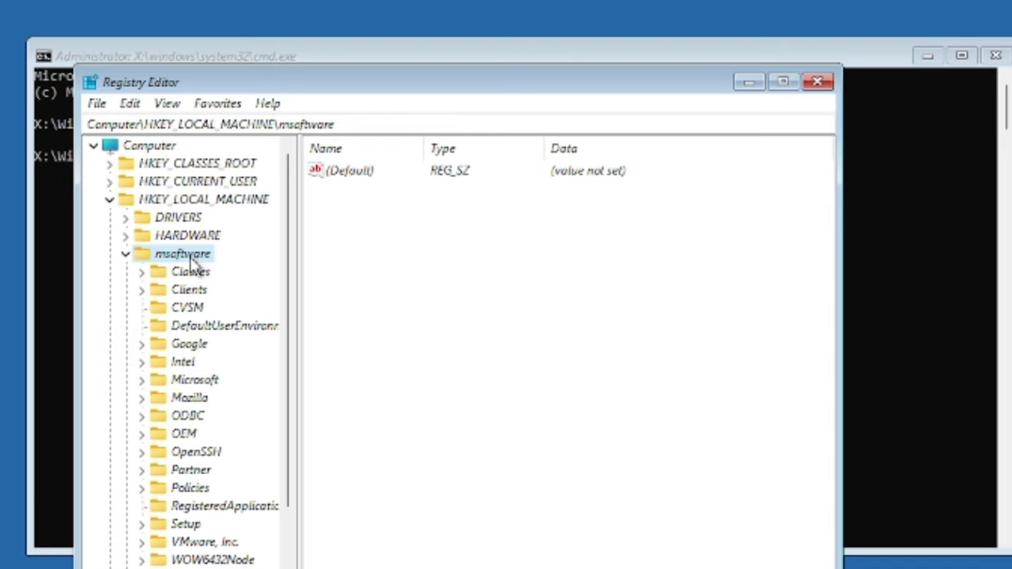
# Expand msoftware\Microsoft and scroll down to the Windows NT key.
pyautogui.click(208, 383)
pyautogui.doubleClick(208, 382)
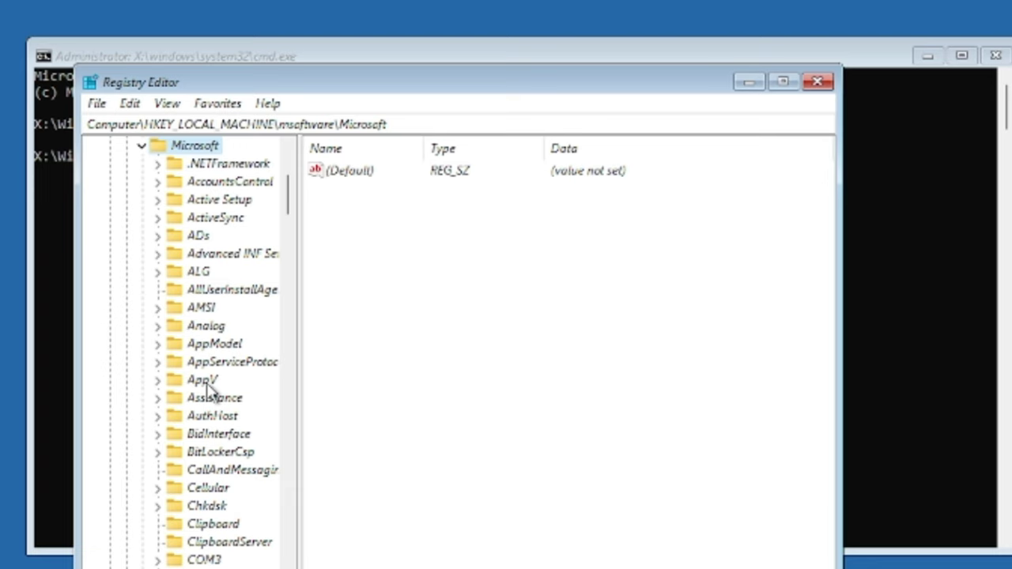
pyautogui.click(207, 435)
pyautogui.scroll(-2, 209, 437)
pyautogui.scroll(-2, 210, 439)
pyautogui.scroll(-2, 210, 439)
pyautogui.scroll(-2, 210, 440)
pyautogui.scroll(-2, 210, 440)
pyautogui.scroll(-5, 210, 440)
pyautogui.scroll(-3, 202, 437)
pyautogui.scroll(-6, 208, 441)
pyautogui.scroll(-4, 208, 439)
pyautogui.scroll(-20, 208, 438)
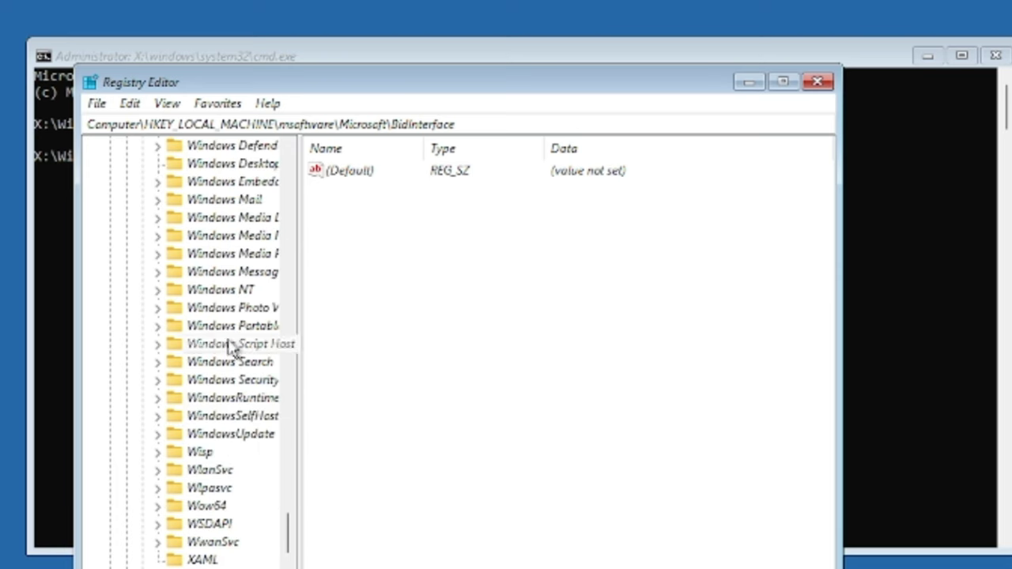
# Expand Windows NT and open its CurrentVersion key.
pyautogui.click(230, 291)
pyautogui.doubleClick(240, 293)
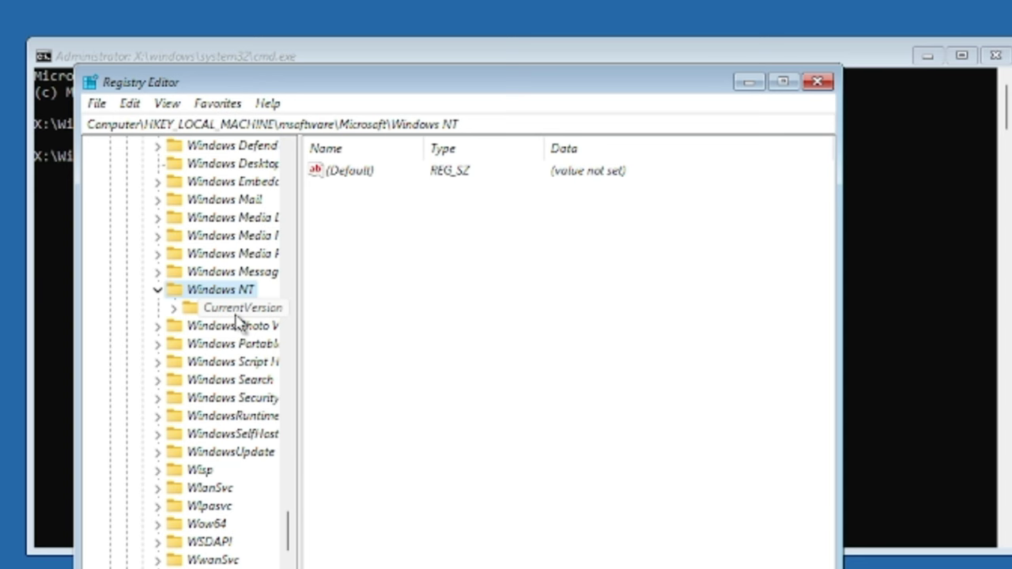
pyautogui.doubleClick(236, 310)
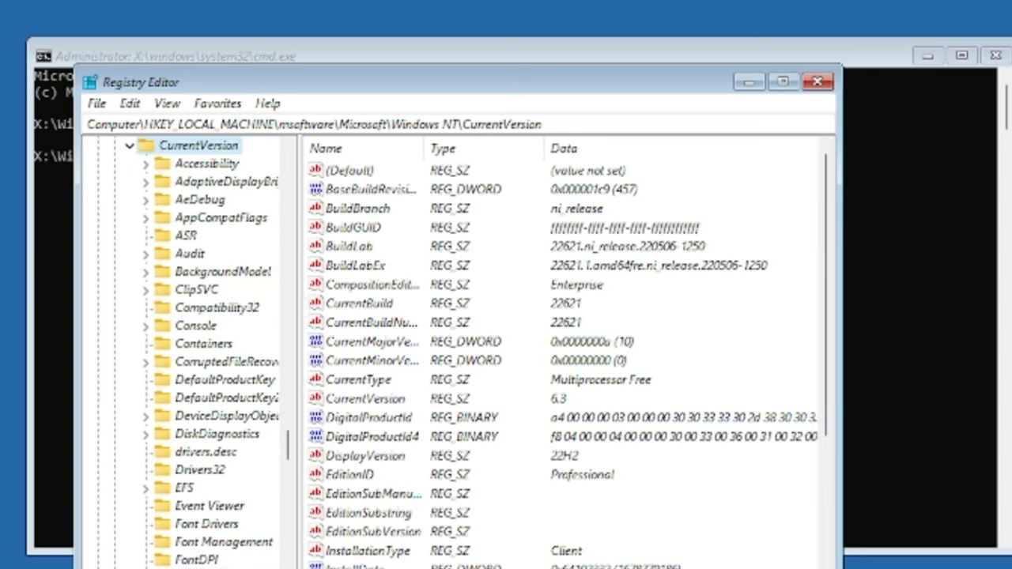
# Expand CurrentVersion\PasswordLess and show the Device subkey's values.
pyautogui.scroll(-2, 220, 294)
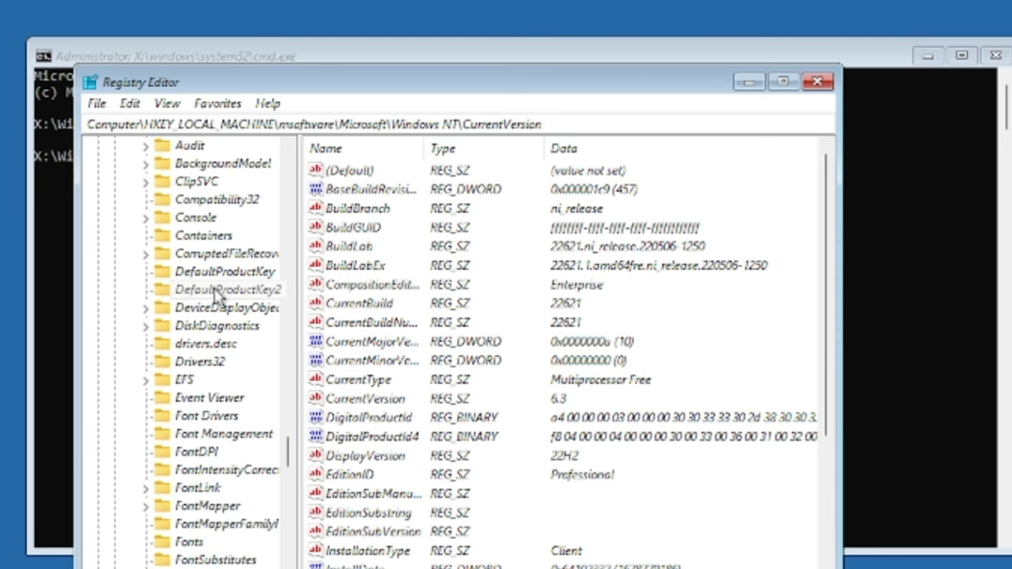
pyautogui.scroll(-2, 219, 305)
pyautogui.scroll(-4, 218, 314)
pyautogui.scroll(-3, 218, 316)
pyautogui.scroll(-2, 217, 322)
pyautogui.scroll(-2, 219, 337)
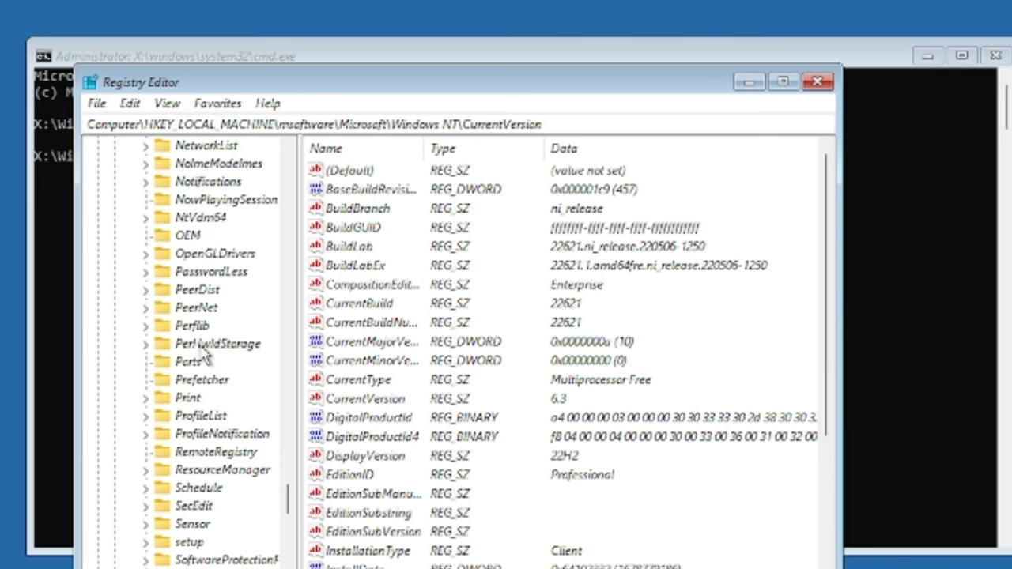
pyautogui.click(211, 276)
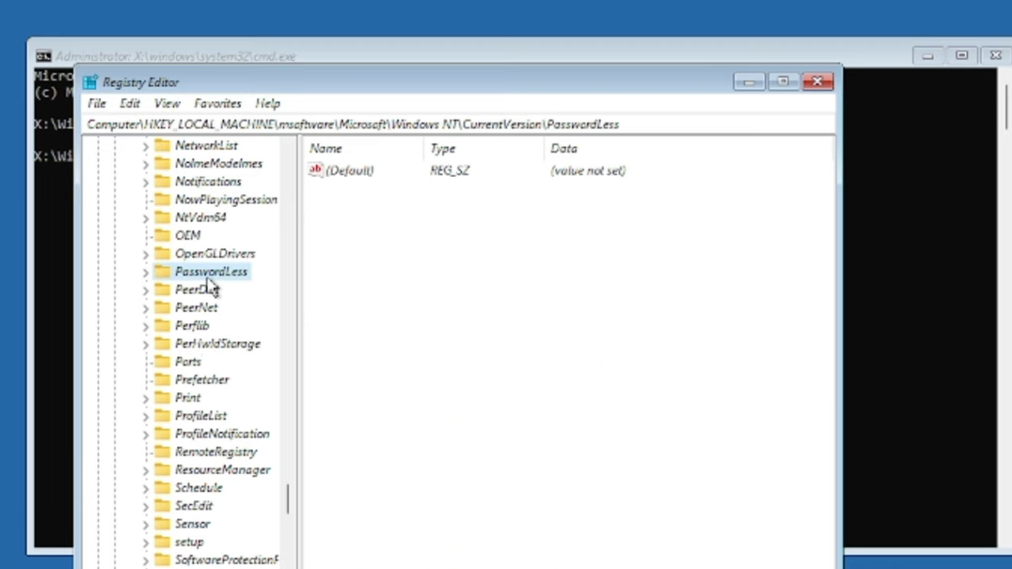
pyautogui.doubleClick(219, 277)
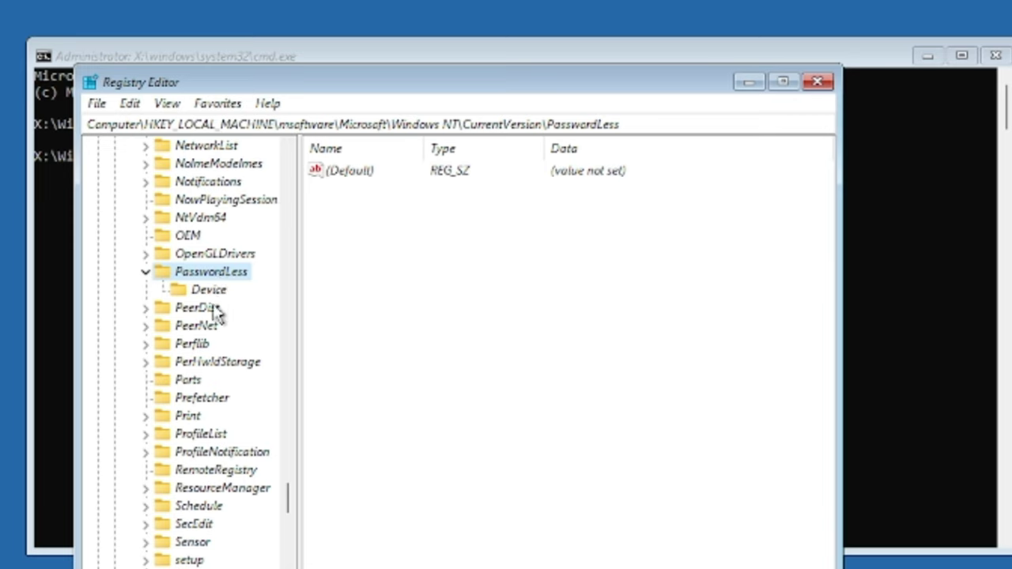
pyautogui.click(215, 292)
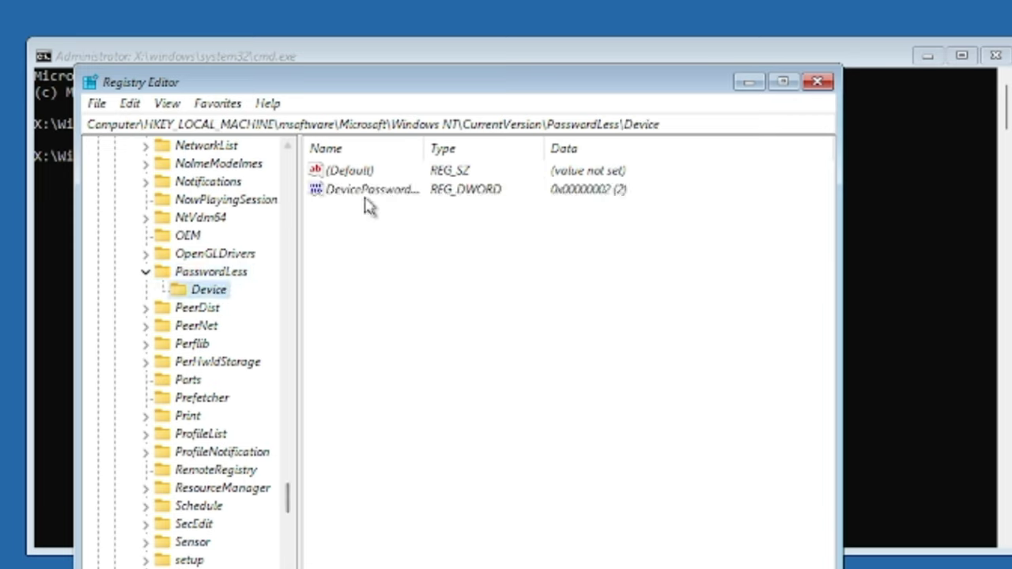
# Change DevicePasswordLessBuildVersion from 2 to 0.
pyautogui.doubleClick(423, 140)
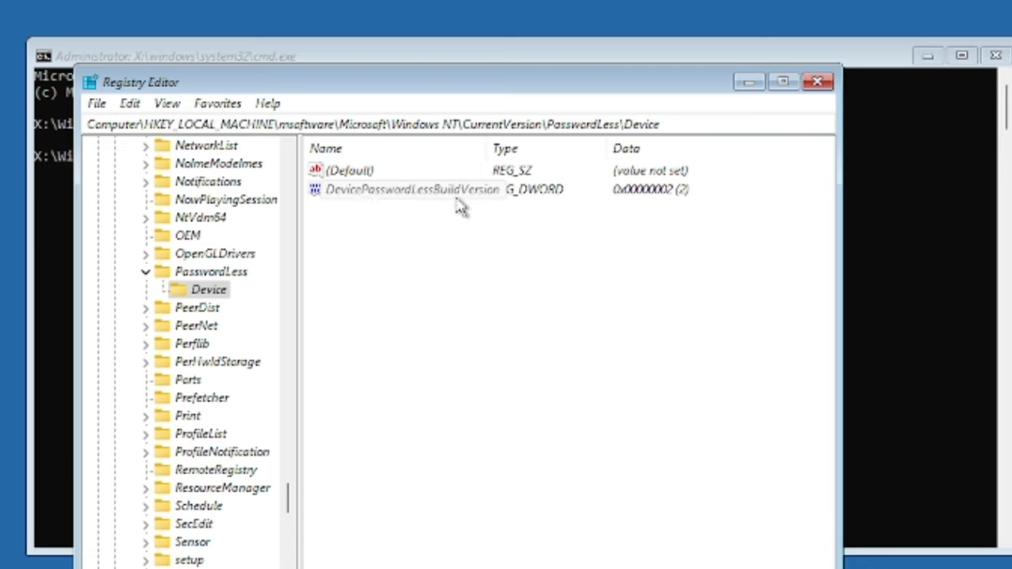
pyautogui.click(427, 228)
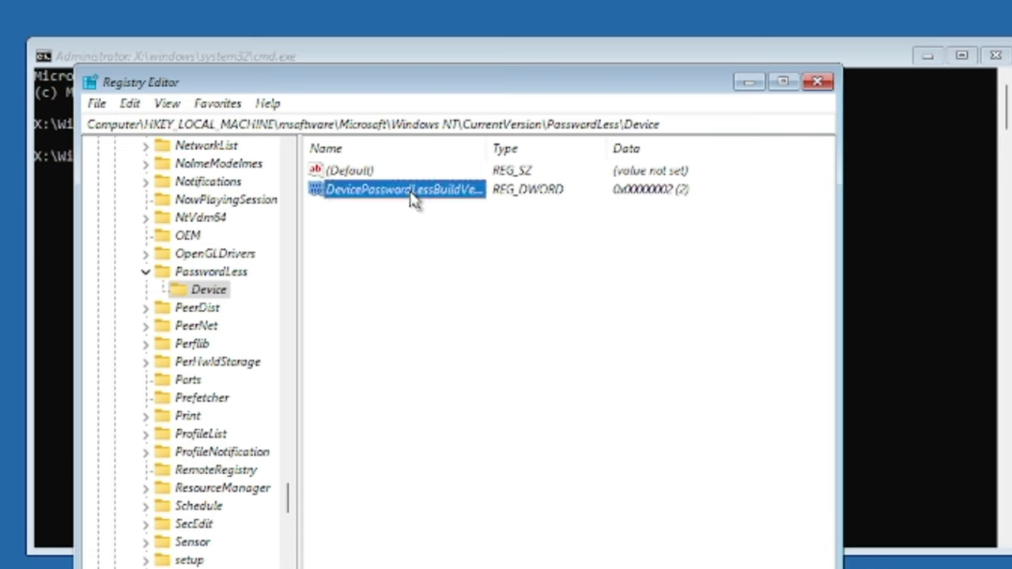
pyautogui.doubleClick(411, 191)
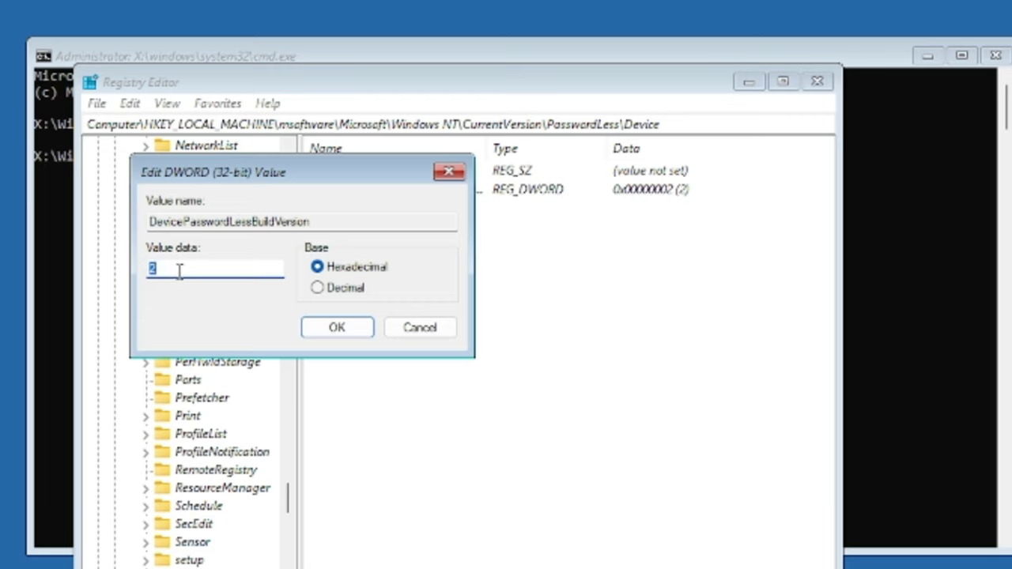
pyautogui.write('0')
pyautogui.click(337, 328)
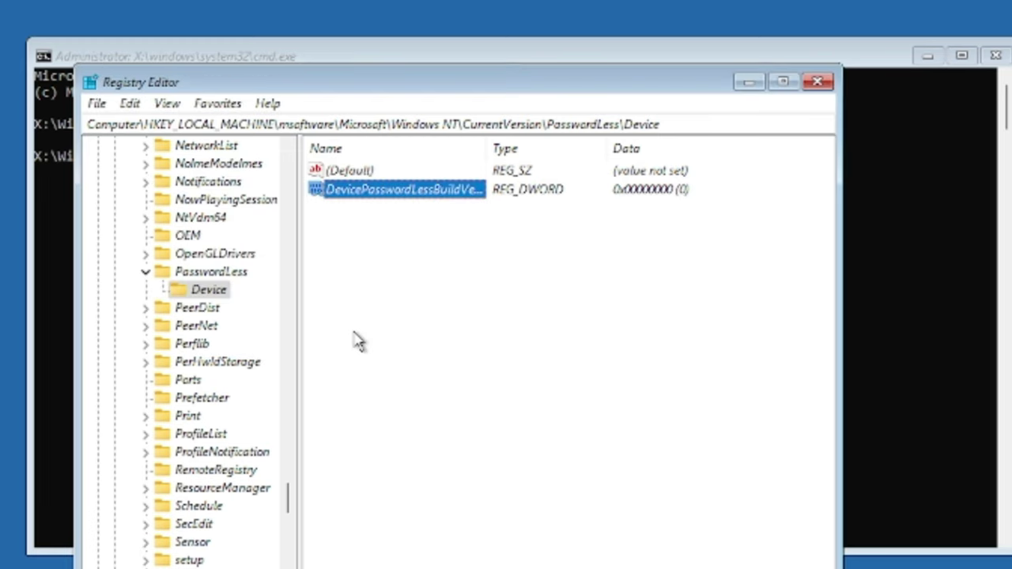
# Close Registry Editor and Command Prompt, then sign in with the account password.
pyautogui.click(820, 83)
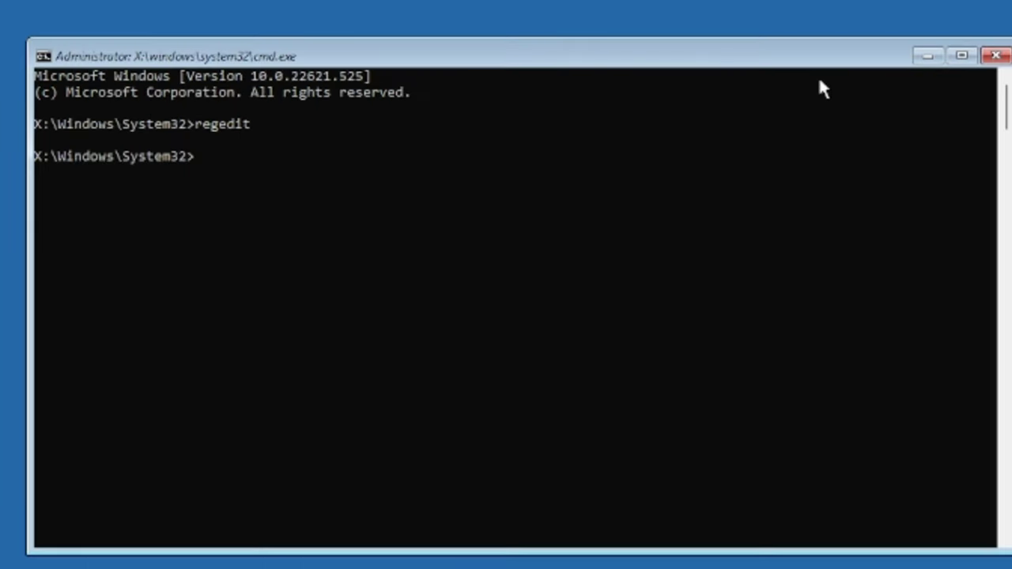
pyautogui.click(996, 55)
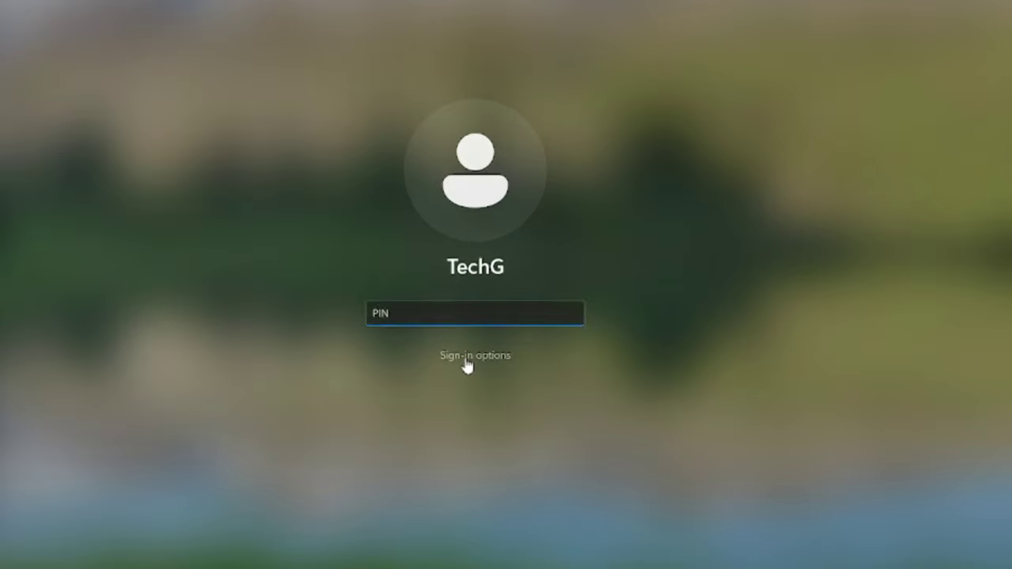
pyautogui.click(499, 348)
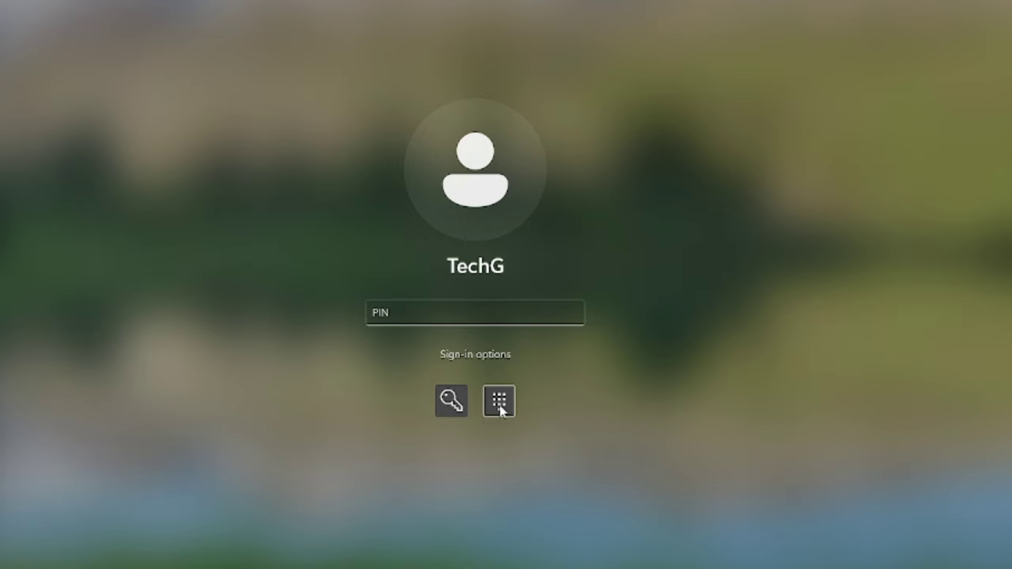
pyautogui.click(452, 401)
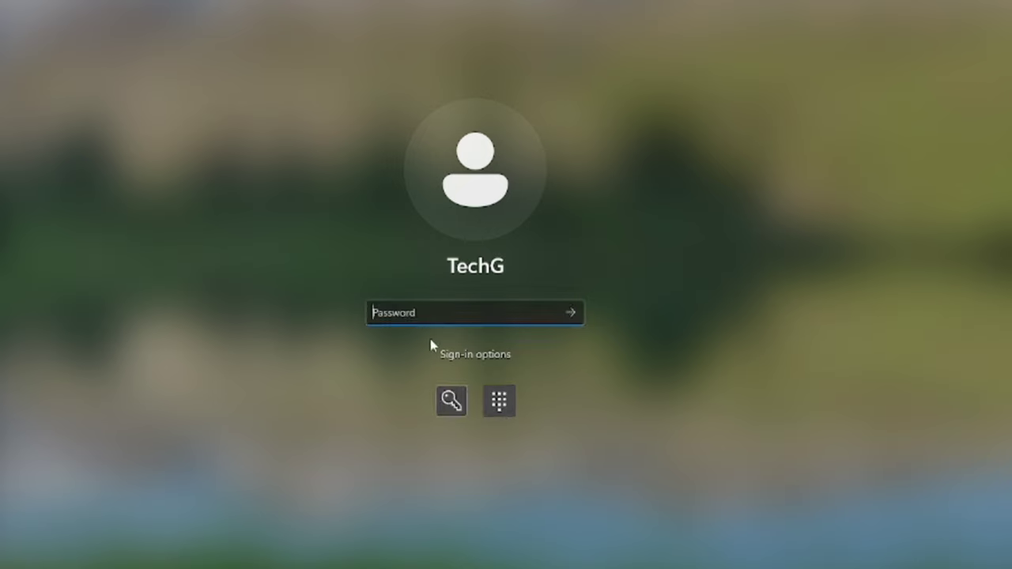
pyautogui.click(455, 405)
pyautogui.write('•••••••••••')
pyautogui.press('Return')
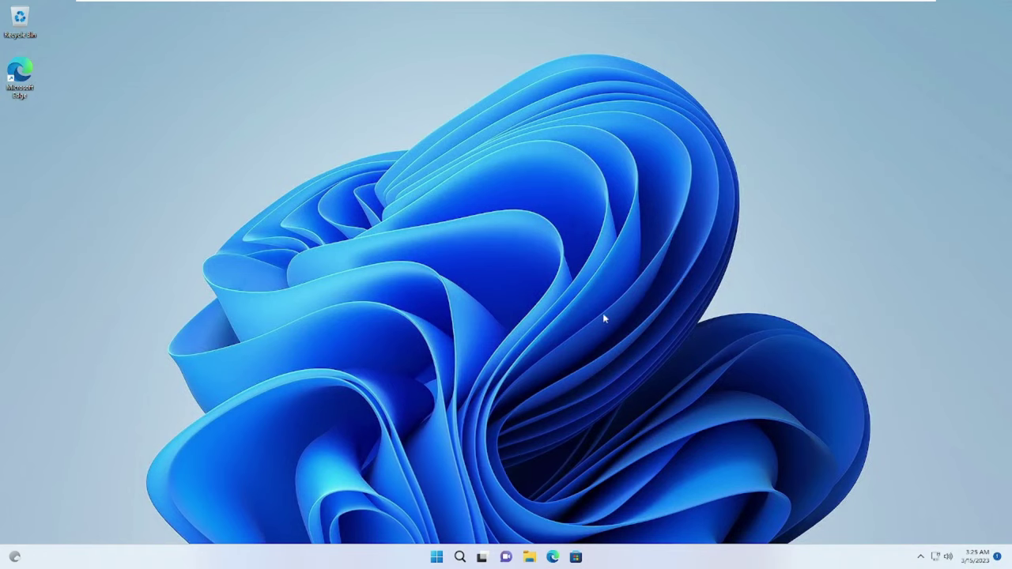
# Open Settings from Start's right-click menu and expand PIN under Accounts > Sign-in options.
pyautogui.rightClick(438, 557)
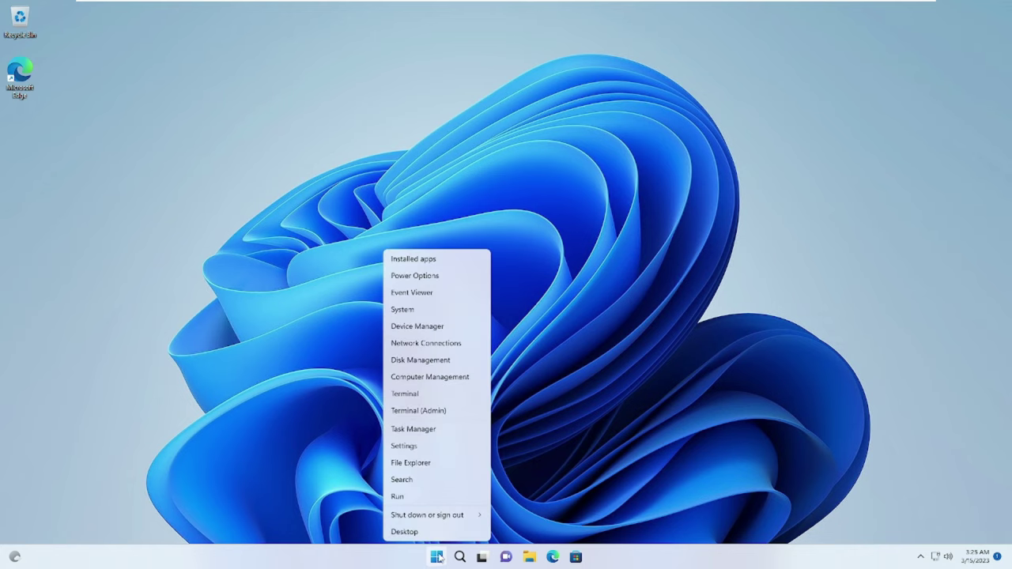
pyautogui.click(404, 446)
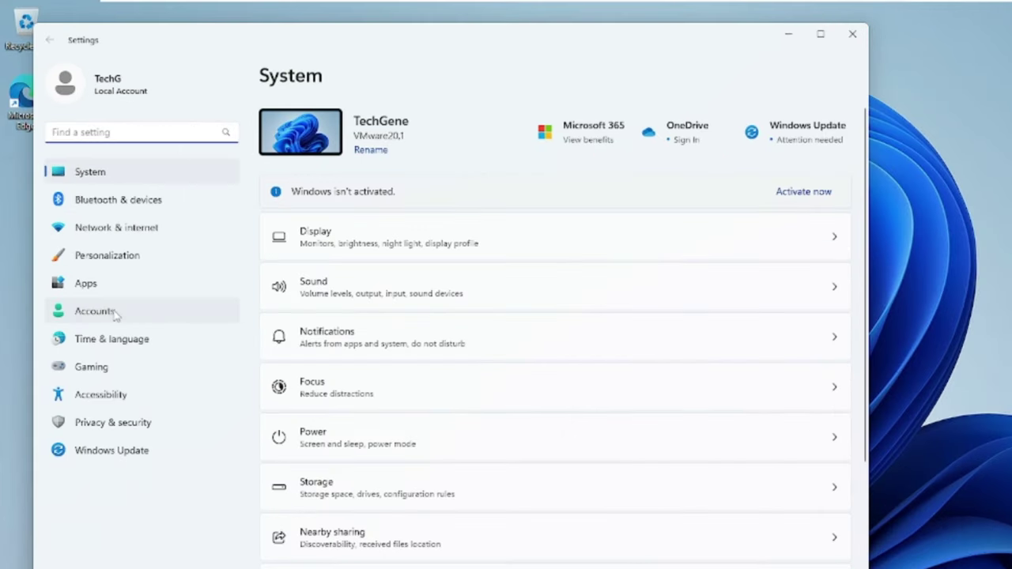
pyautogui.click(101, 315)
pyautogui.click(369, 501)
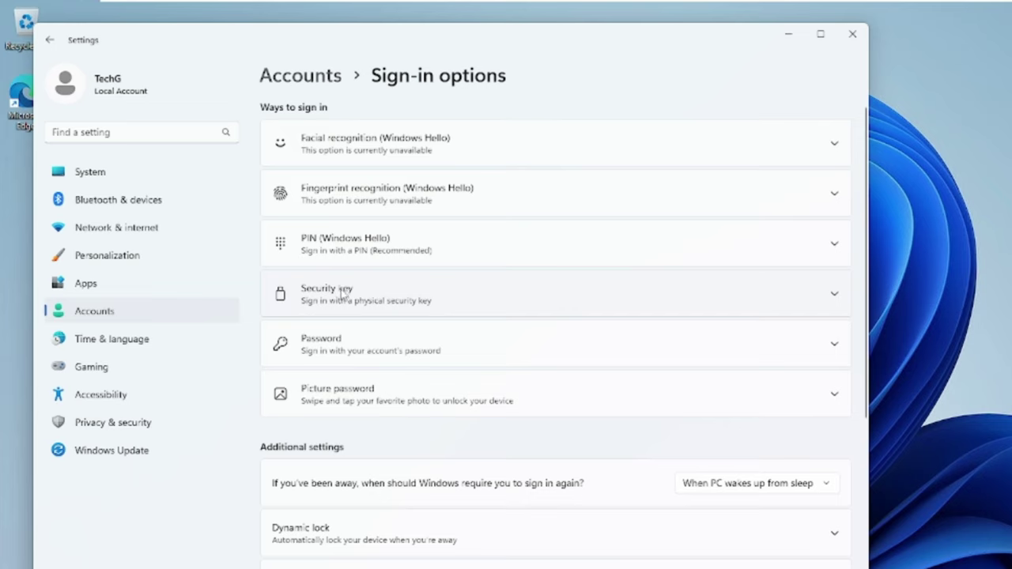
pyautogui.click(383, 251)
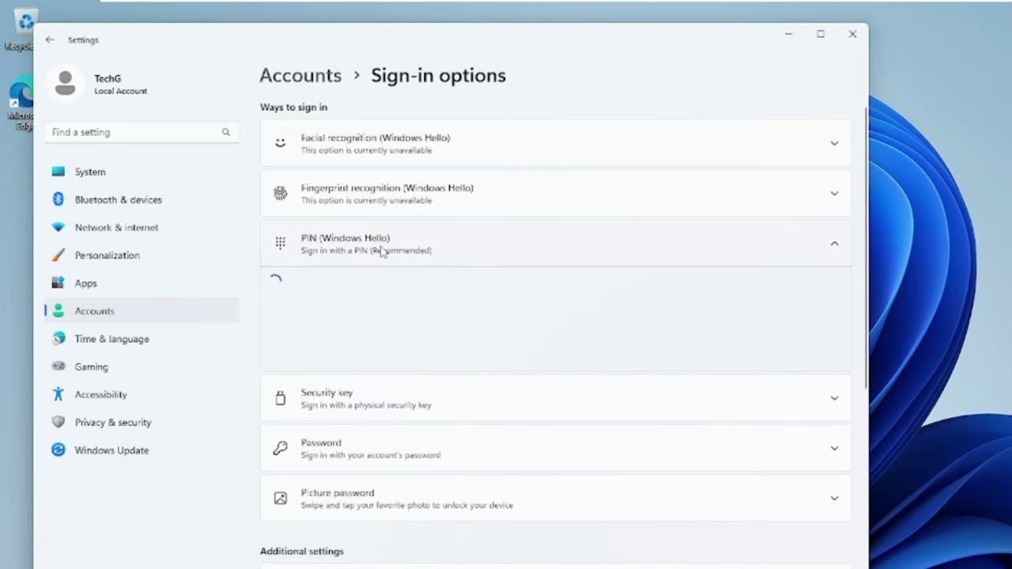